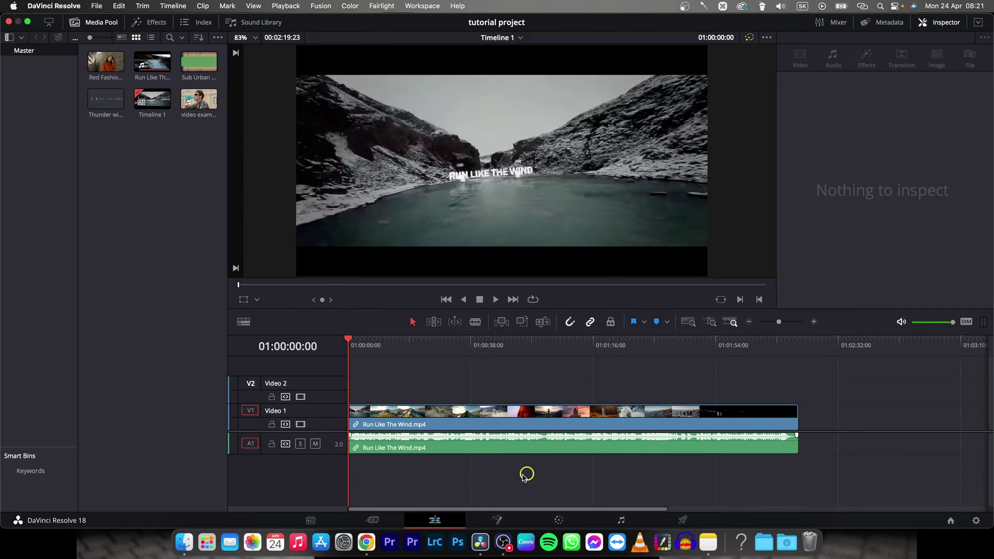
Switch to Chrome and search Google for 'blackmagic' from the address bar
{"action": "left_click", "coordinate": [366, 543]}
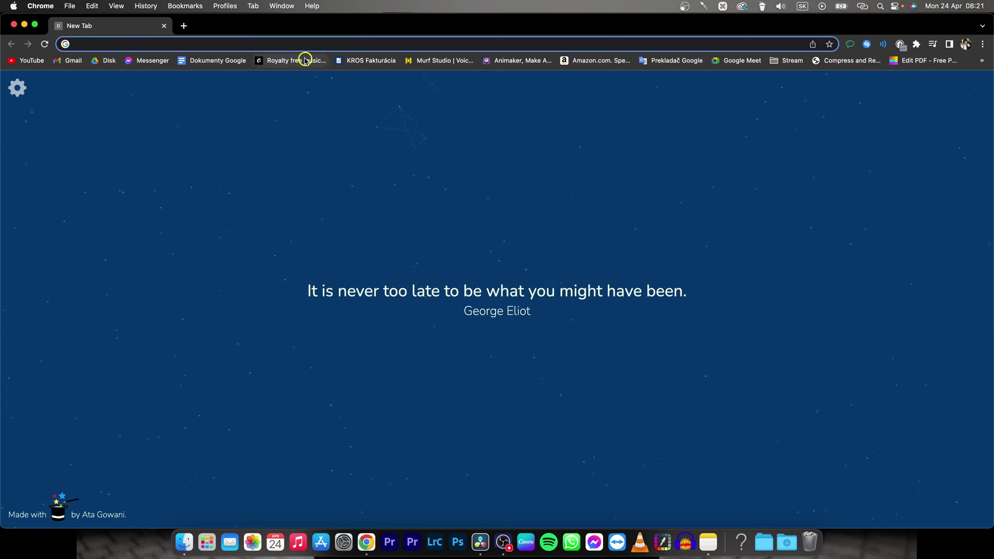
{"action": "left_click", "coordinate": [317, 45]}
{"action": "type", "text": "bls"}
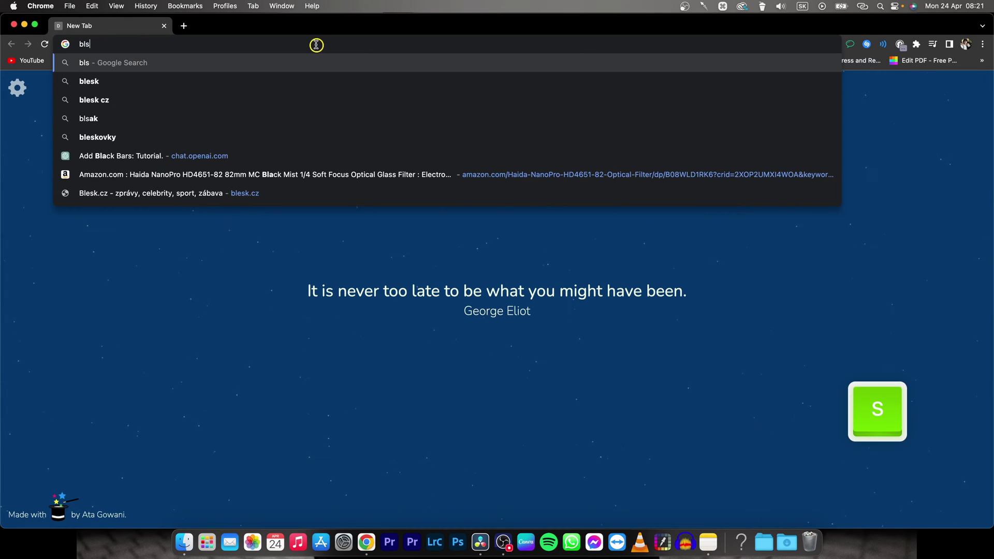
{"action": "key", "text": "BackSpace"}
{"action": "type", "text": "a"}
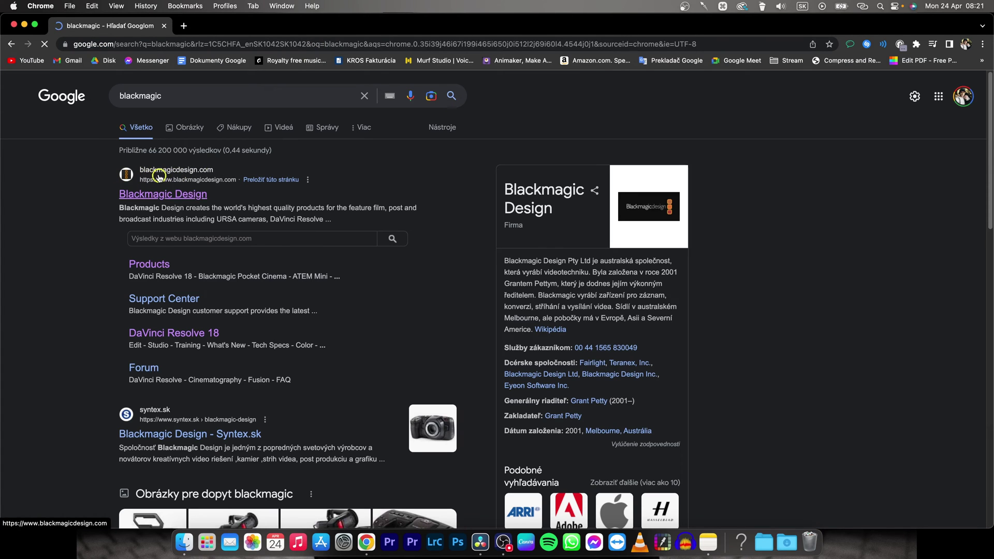
Go from the Google result through Products to DaVinci Resolve, then start buying Resolve Studio
{"action": "left_click", "coordinate": [177, 196]}
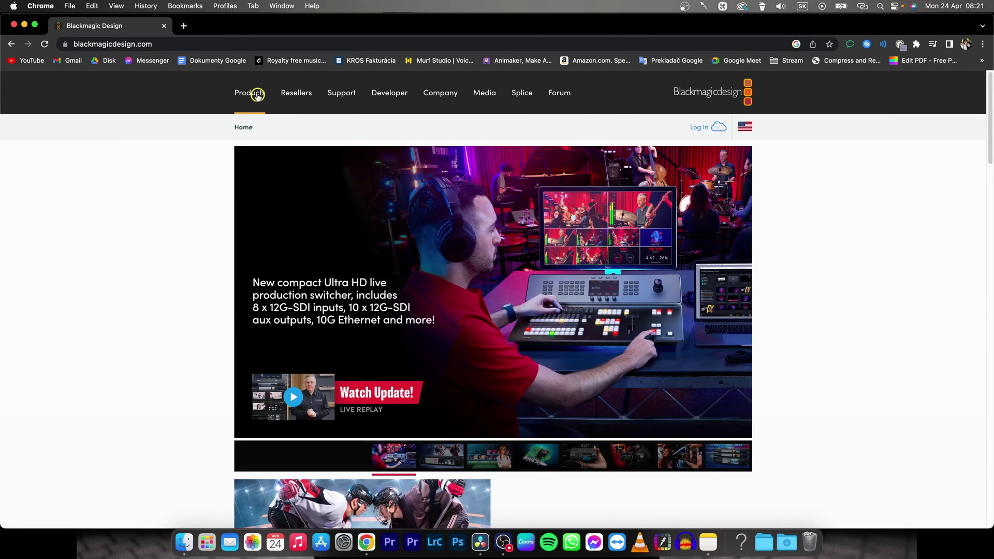
{"action": "left_click", "coordinate": [251, 99]}
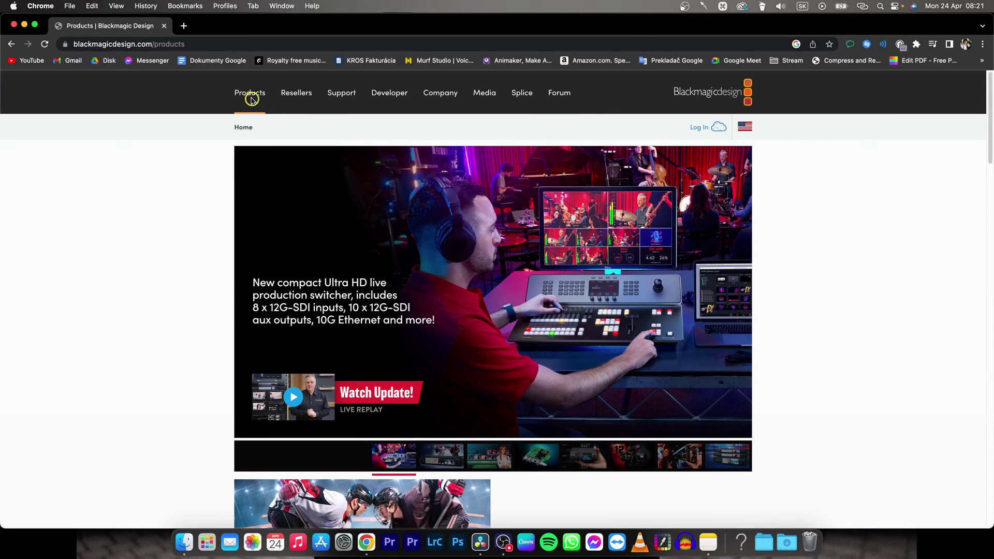
{"action": "scroll", "coordinate": [166, 240], "scroll_direction": "down", "scroll_amount": 2}
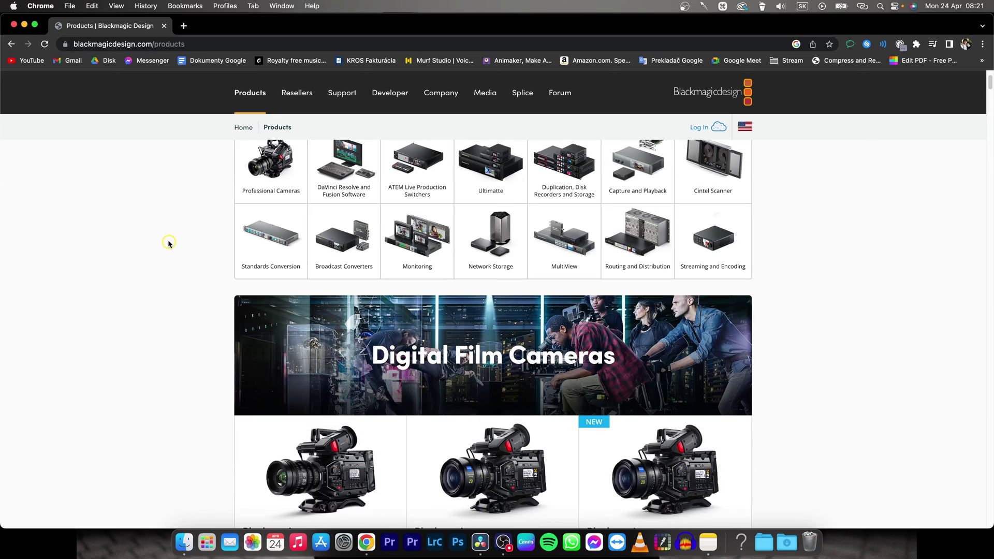
{"action": "scroll", "coordinate": [167, 240], "scroll_direction": "up", "scroll_amount": 1}
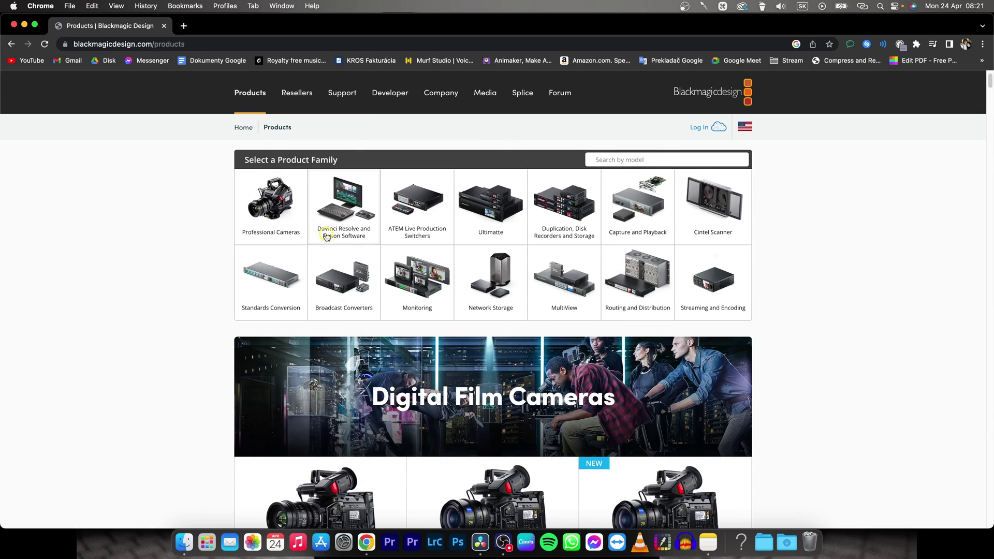
{"action": "left_click", "coordinate": [342, 227]}
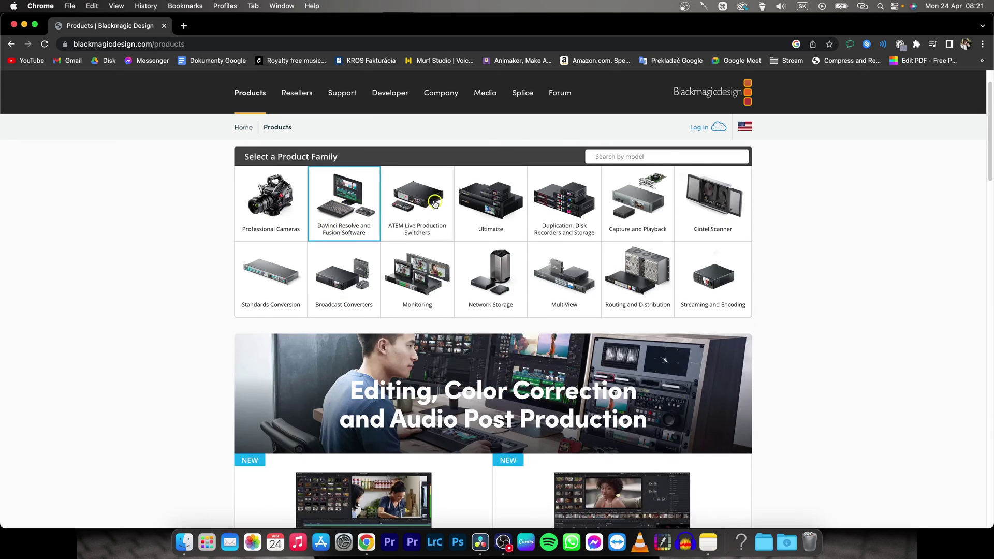
{"action": "scroll", "coordinate": [846, 288], "scroll_direction": "down", "scroll_amount": 1}
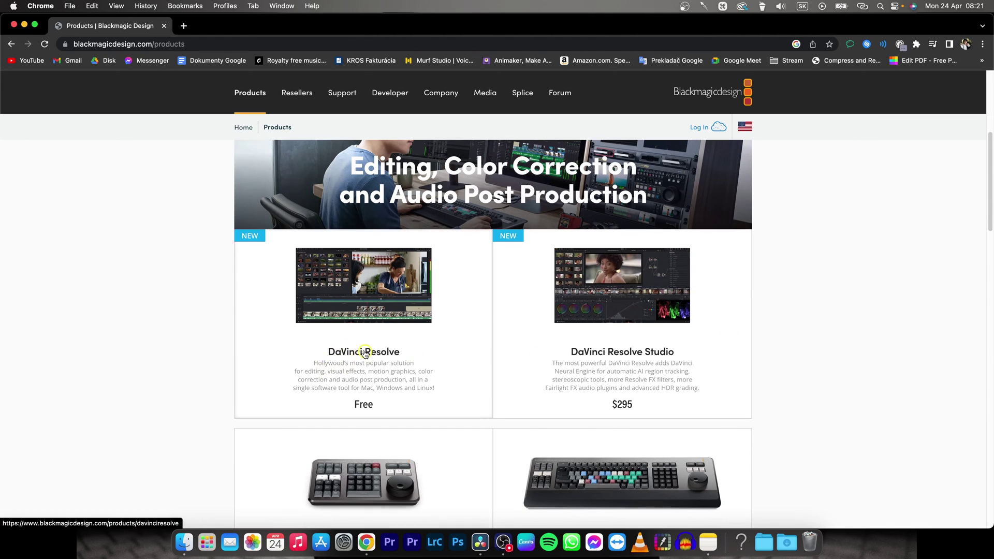
{"action": "scroll", "coordinate": [354, 355], "scroll_direction": "down", "scroll_amount": 1}
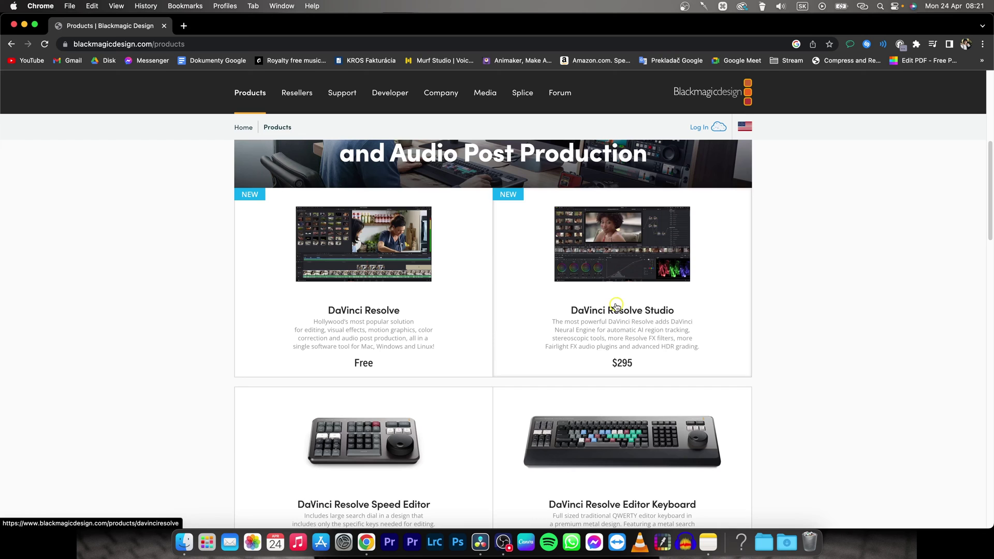
{"action": "left_click", "coordinate": [674, 300]}
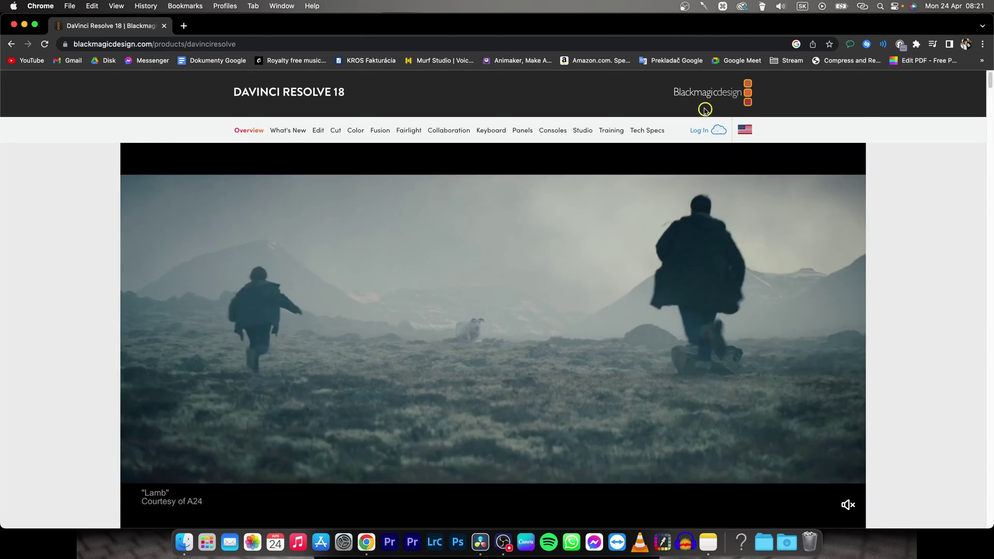
{"action": "scroll", "coordinate": [810, 173], "scroll_direction": "down", "scroll_amount": 3}
{"action": "scroll", "coordinate": [811, 175], "scroll_direction": "down", "scroll_amount": 3}
{"action": "scroll", "coordinate": [812, 175], "scroll_direction": "down", "scroll_amount": 2}
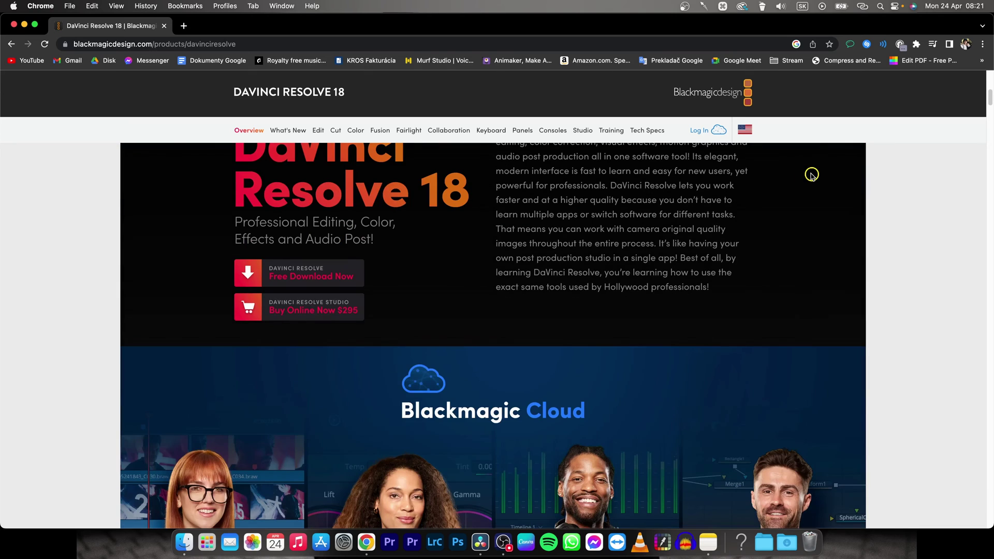
{"action": "left_click", "coordinate": [336, 308]}
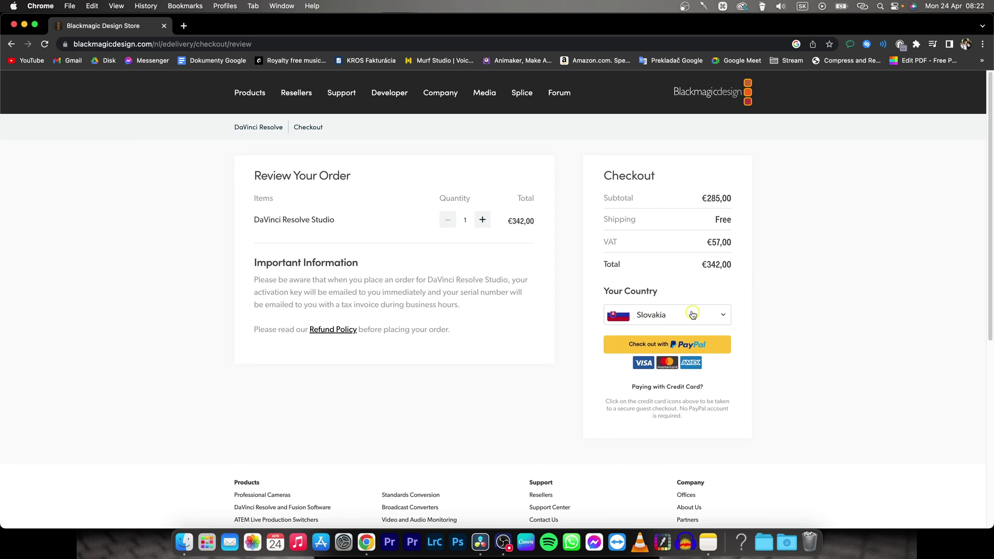
Keep Slovakia as the country and highlight the €285 subtotal and €57 VAT
{"action": "left_click", "coordinate": [694, 316]}
{"action": "scroll", "coordinate": [688, 384], "scroll_direction": "down", "scroll_amount": 3}
{"action": "scroll", "coordinate": [689, 384], "scroll_direction": "down", "scroll_amount": 3}
{"action": "scroll", "coordinate": [688, 384], "scroll_direction": "down", "scroll_amount": 3}
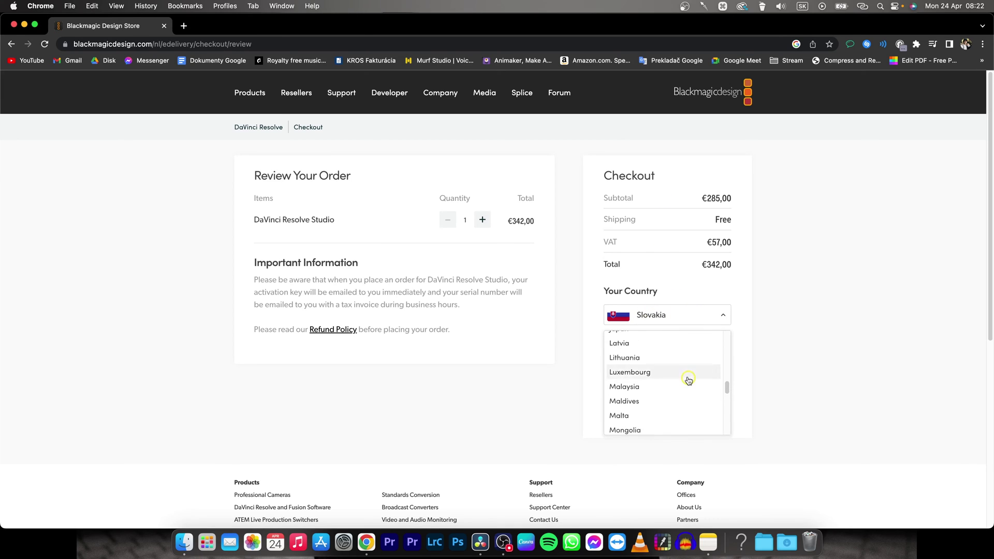
{"action": "scroll", "coordinate": [691, 365], "scroll_direction": "down", "scroll_amount": 3}
{"action": "left_click", "coordinate": [693, 315]}
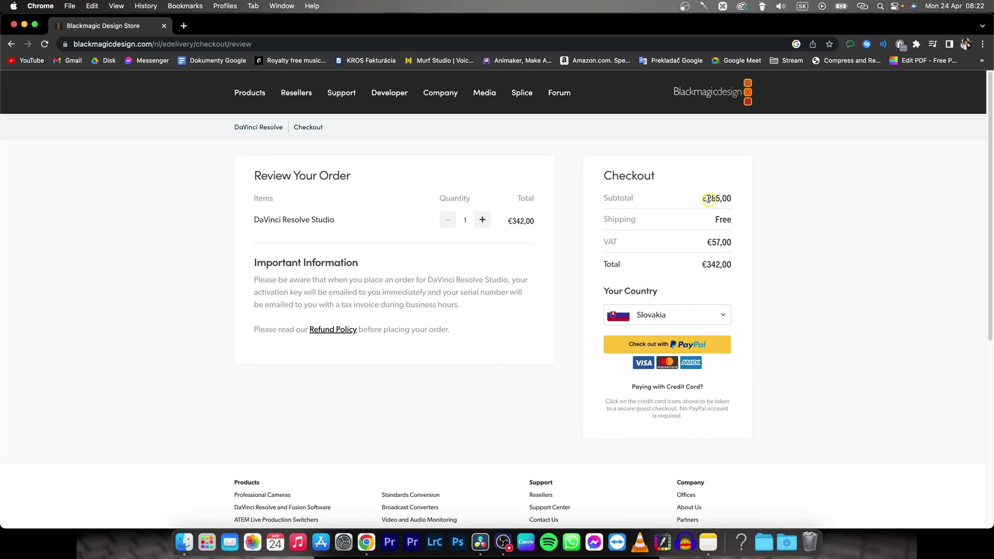
{"action": "left_click_drag", "start_coordinate": [708, 200], "coordinate": [723, 198]}
{"action": "left_click_drag", "start_coordinate": [713, 242], "coordinate": [748, 242]}
{"action": "left_click", "coordinate": [789, 245]}
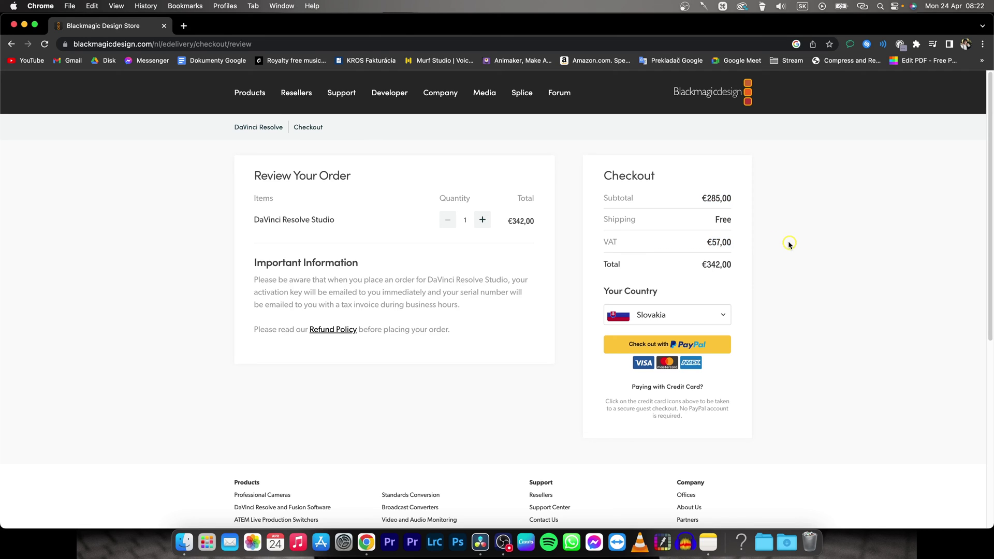